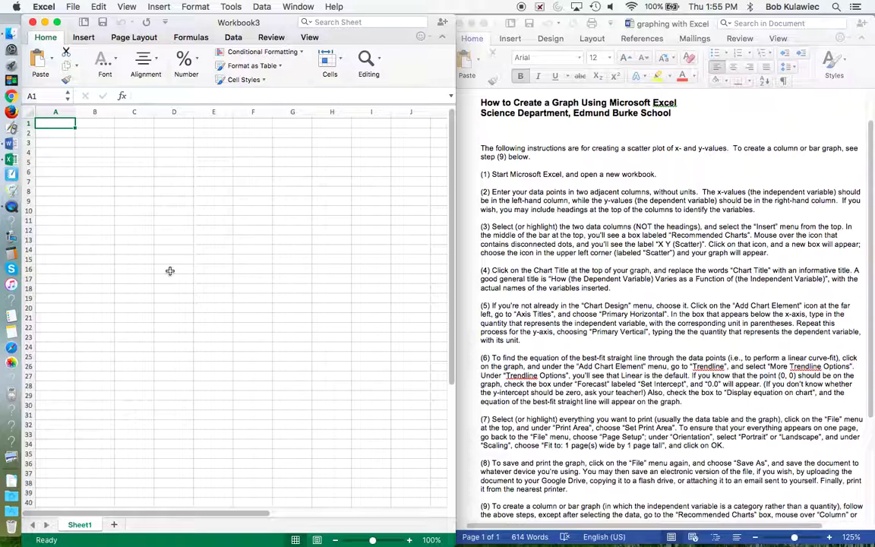
- Enter the column headings "x" in A1 and "y" in B1
type("x")
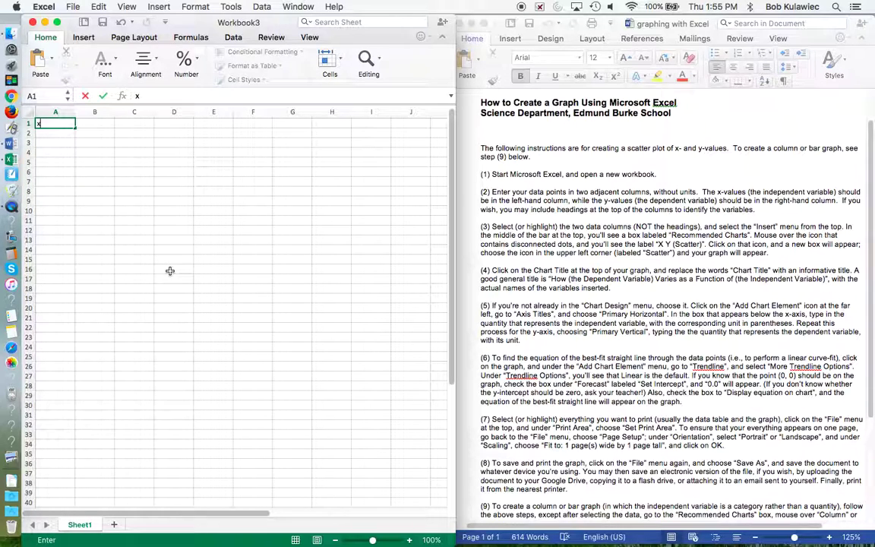
key("Tab")
type("y")
key("Return")
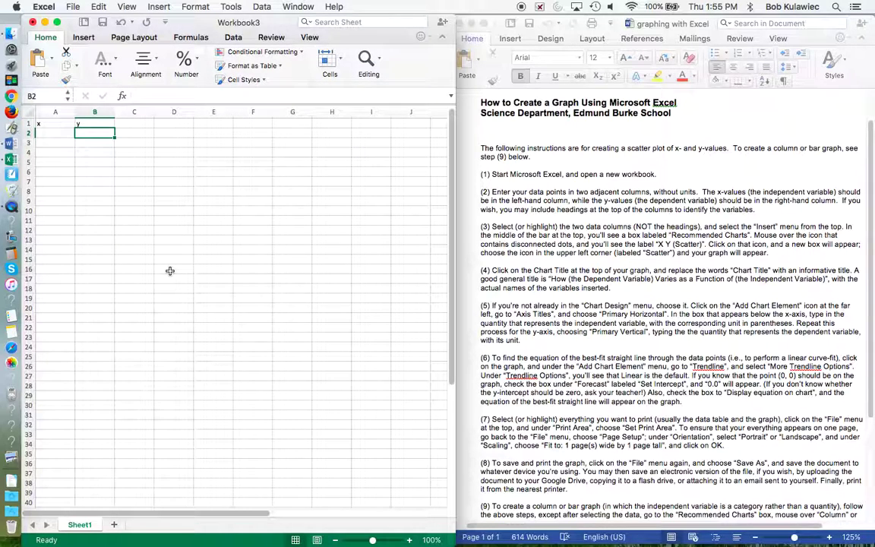
- Fill the x column from A2 to A6 with the values 1, 2, 3, 4 and 5
key("Left")
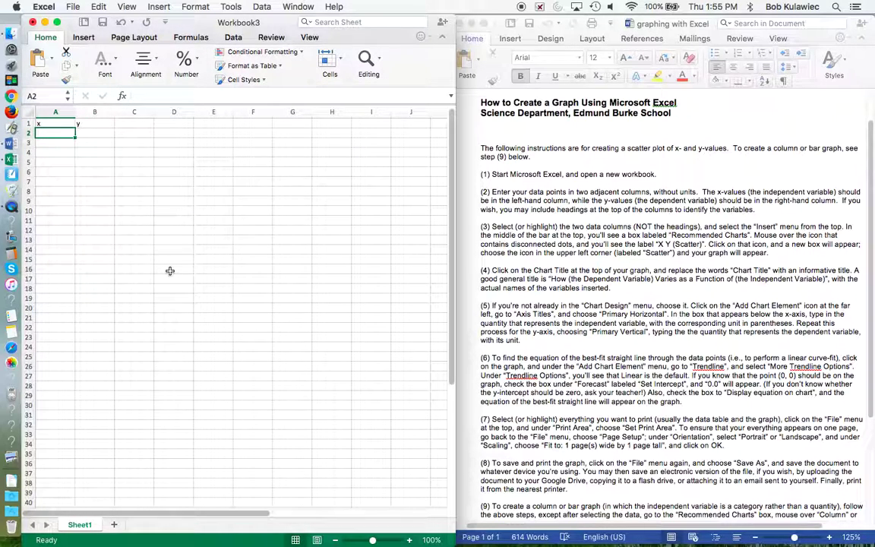
type("1")
key("Return")
type("2")
key("Return")
type("3")
key("Return")
type("4")
key("Return")
type("5")
- Fill the y column from B2 to B6 with the values 2, 4, 6, 8 and 10
key("Right")
key("Up")
key("Up")
key("Up")
key("Up")
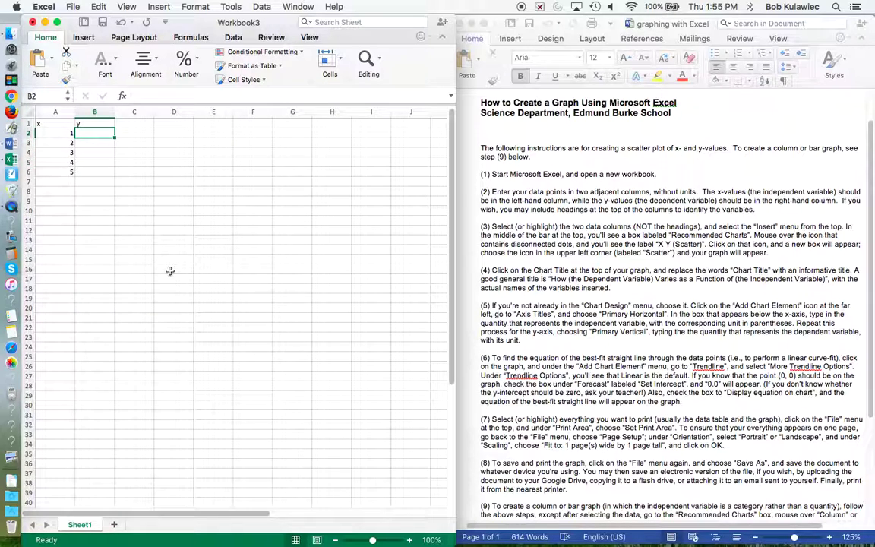
type("2")
key("Return")
type("4")
key("Return")
type("6")
key("Return")
type("8")
key("Return")
type("10")
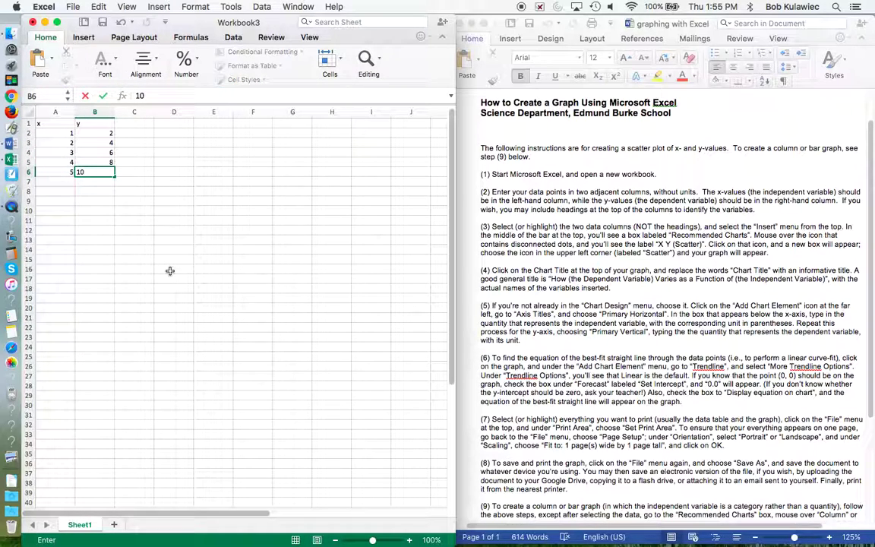
key("Return")
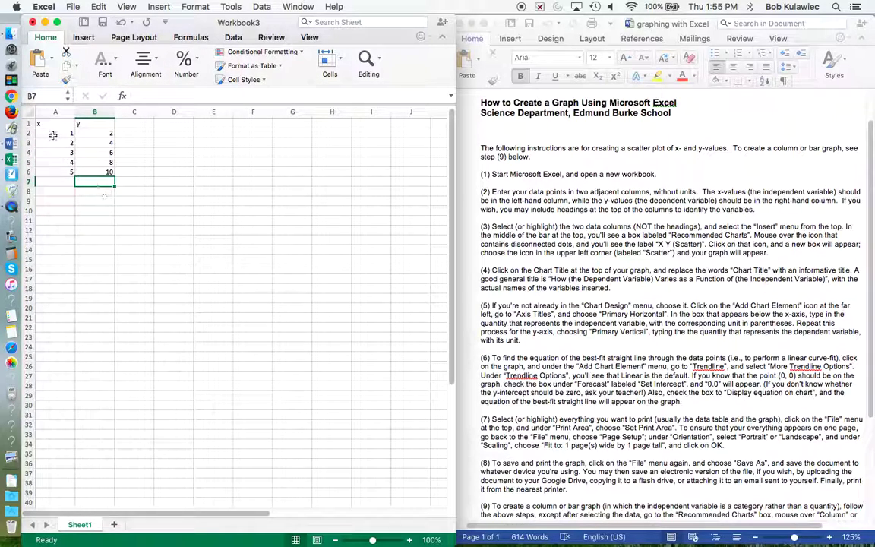
left_click(47, 123)
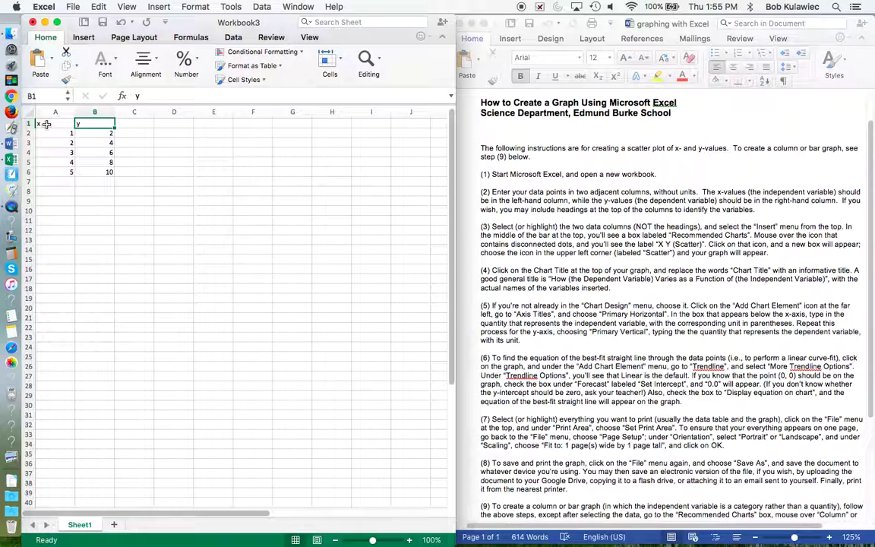
key("Down")
key("Down")
key("Down")
key("Down")
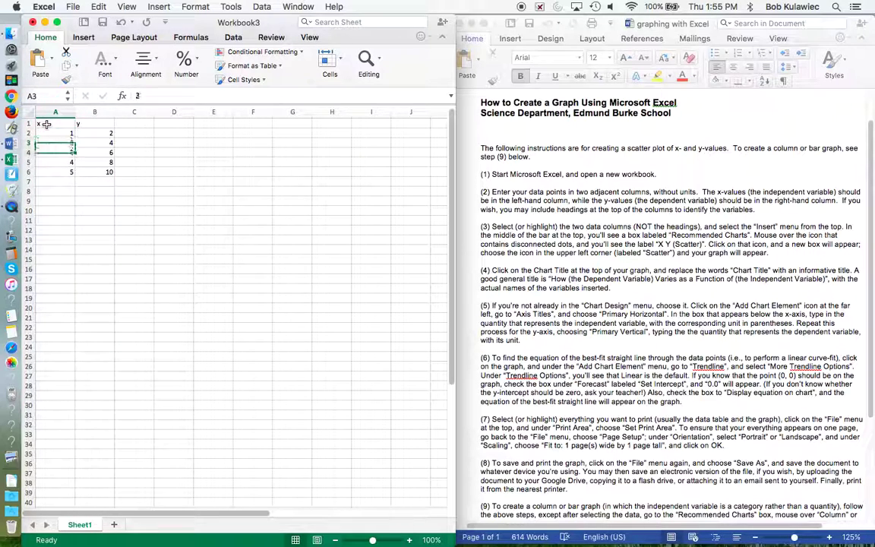
key("Up")
key("Up")
key("Up")
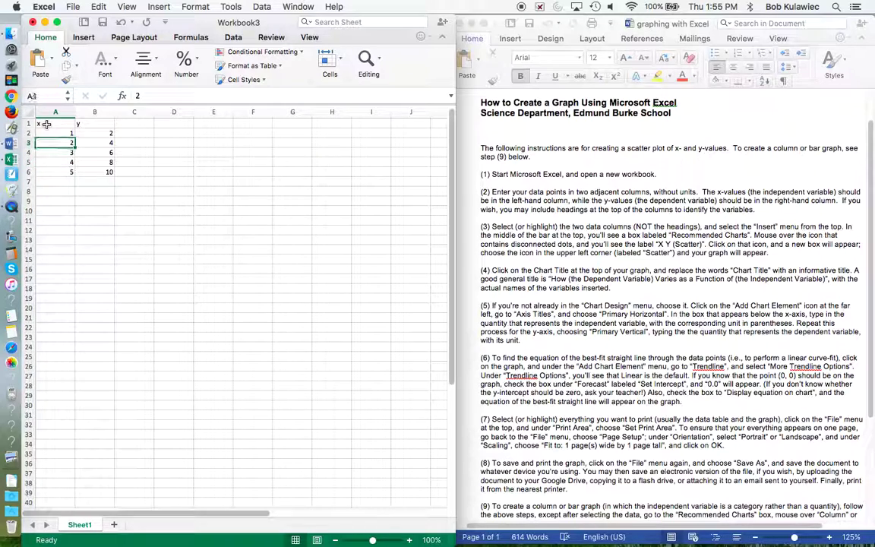
- Insert a plain scatter chart of A2:B6, then move and enlarge it below the data to span about rows 8 to 27
mouse_move(54, 132)
left_mouse_down()
mouse_move(90, 138)
mouse_move(97, 170)
left_mouse_up()
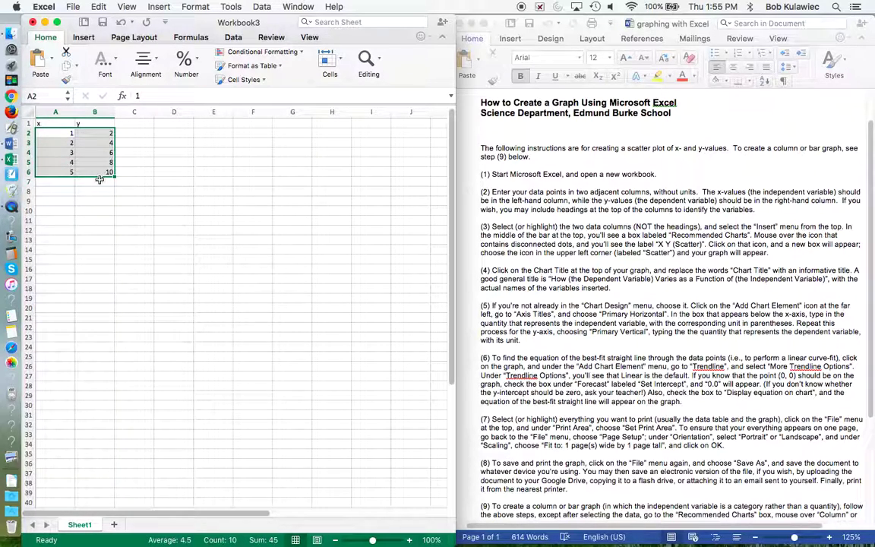
left_click(83, 39)
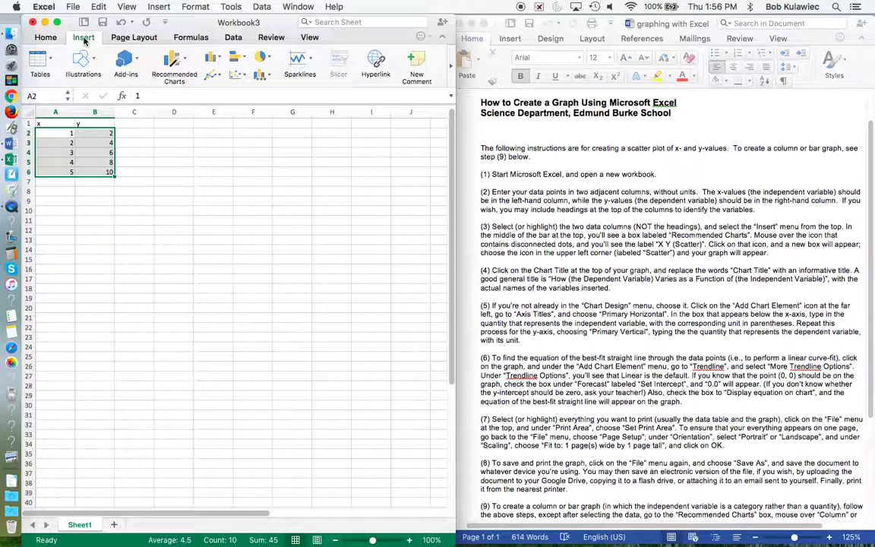
left_click(238, 79)
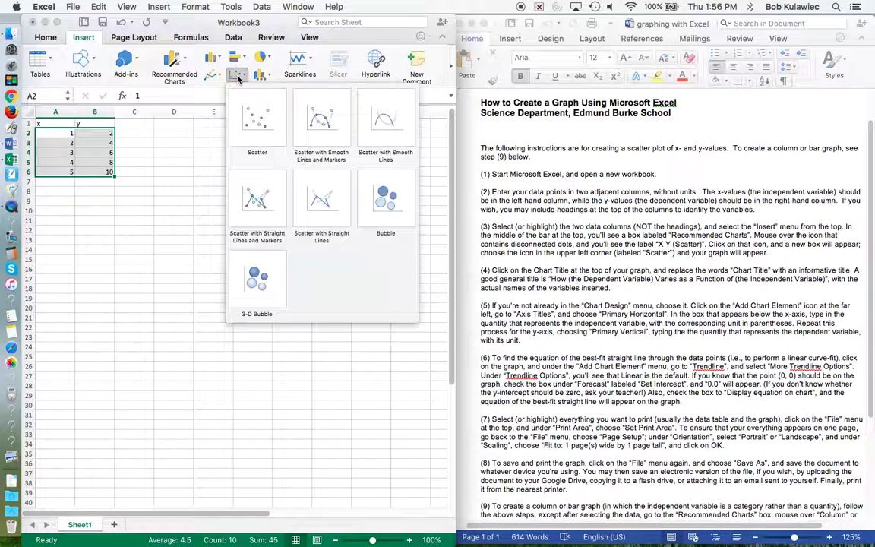
left_click(258, 122)
left_click_drag(311, 257, 227, 197)
left_click_drag(275, 327, 331, 380)
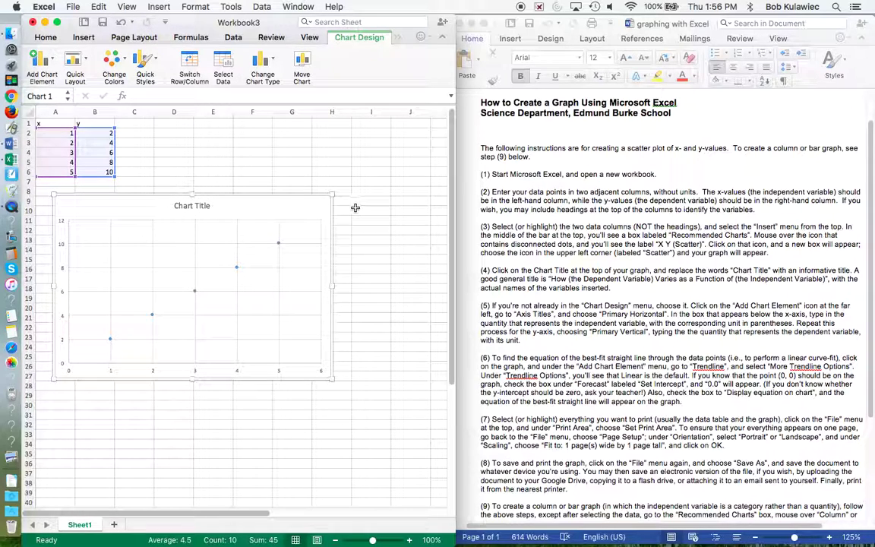
- Replace the chart title with "How the Dependent Variable Depends on the the Independent Variable"
double_click(208, 206)
left_click_drag(210, 206, 178, 206)
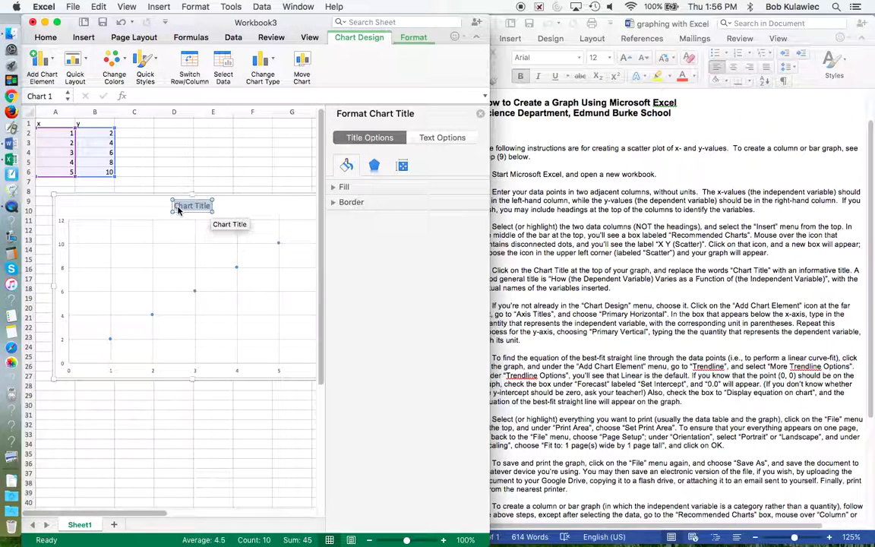
type("How the Dependent Variable Depends on the the Independent Variab")
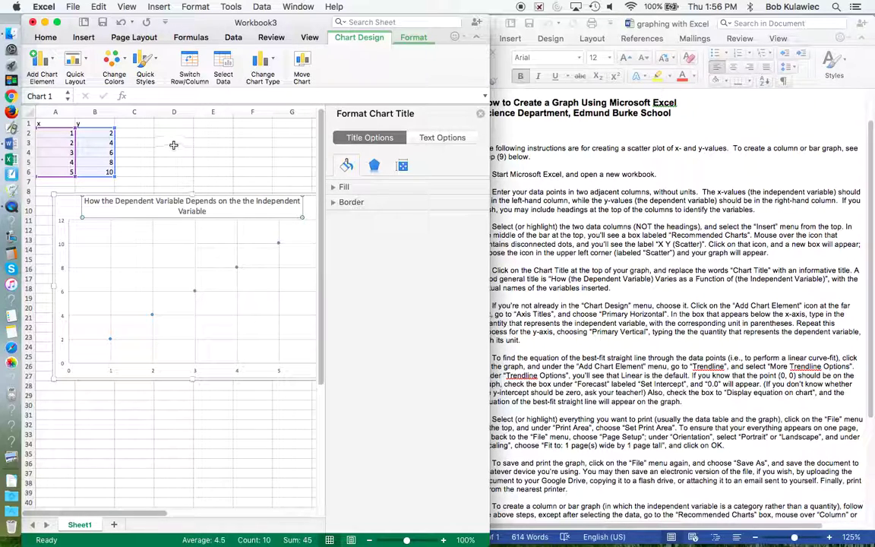
- Add a primary horizontal axis title to the chart reading "x value (unit)"
left_click(53, 64)
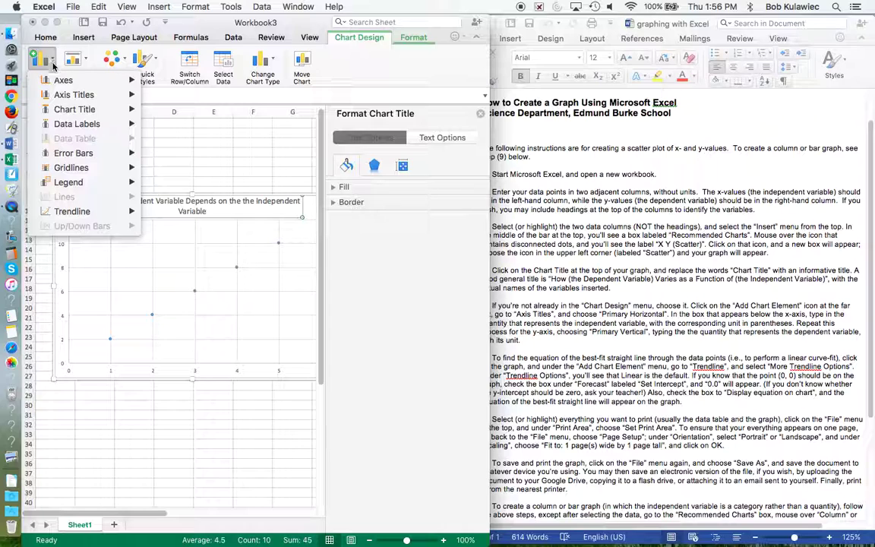
mouse_move(54, 81)
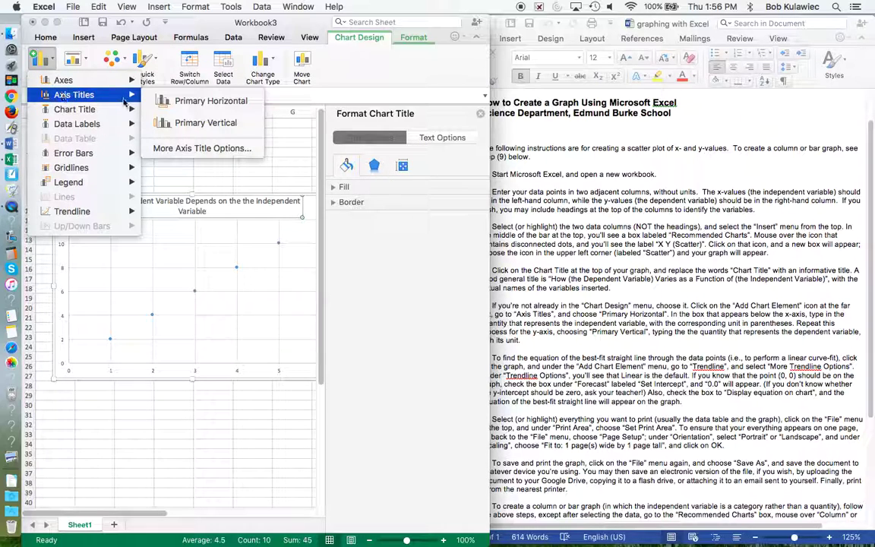
left_click(192, 103)
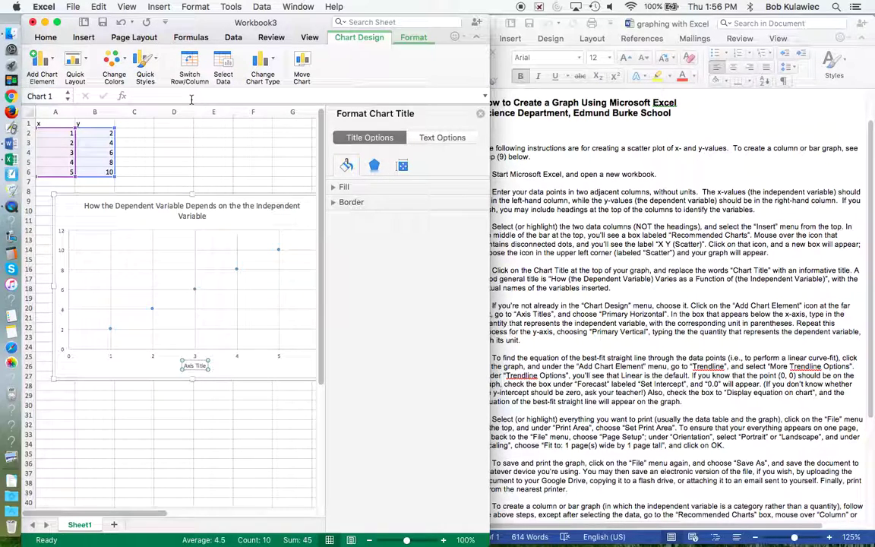
triple_click(204, 367)
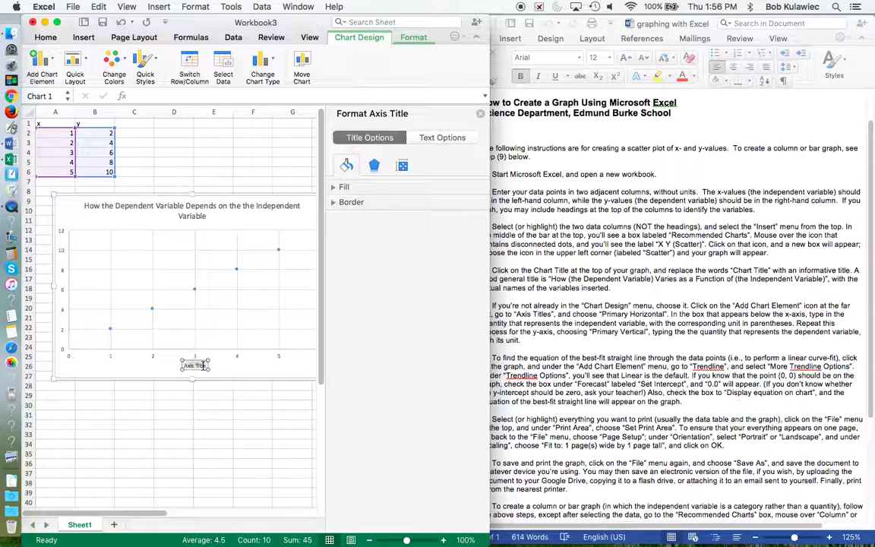
key("BackSpace")
type("x value (units)")
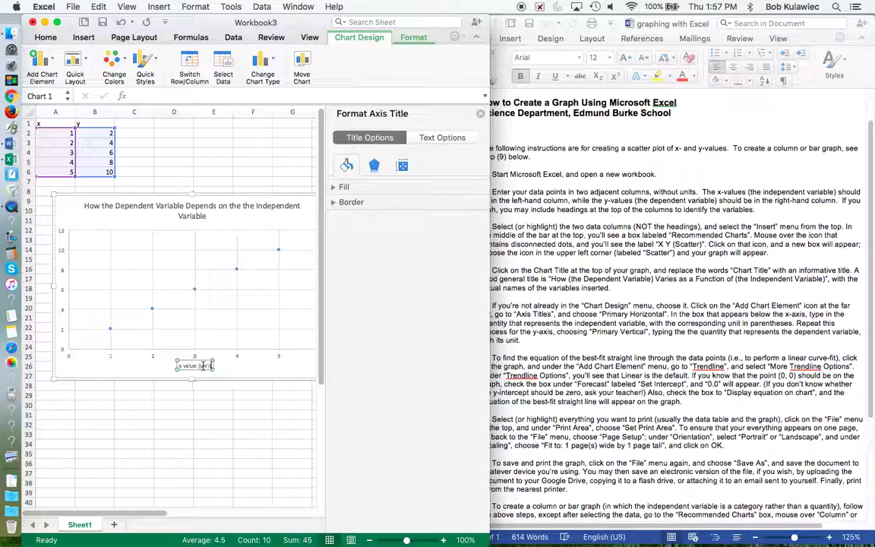
- Add a primary vertical axis title to the chart reading "y values (unit)" and close the formatting options
left_click(56, 67)
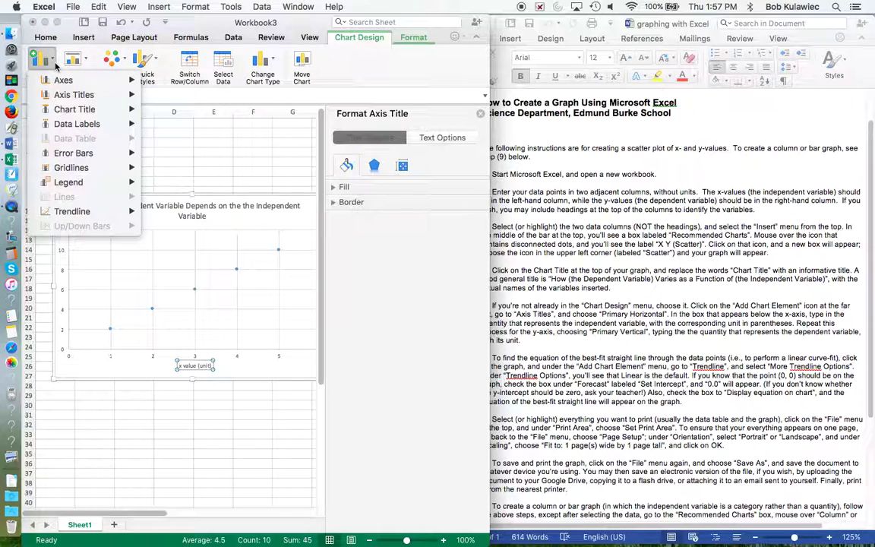
mouse_move(60, 96)
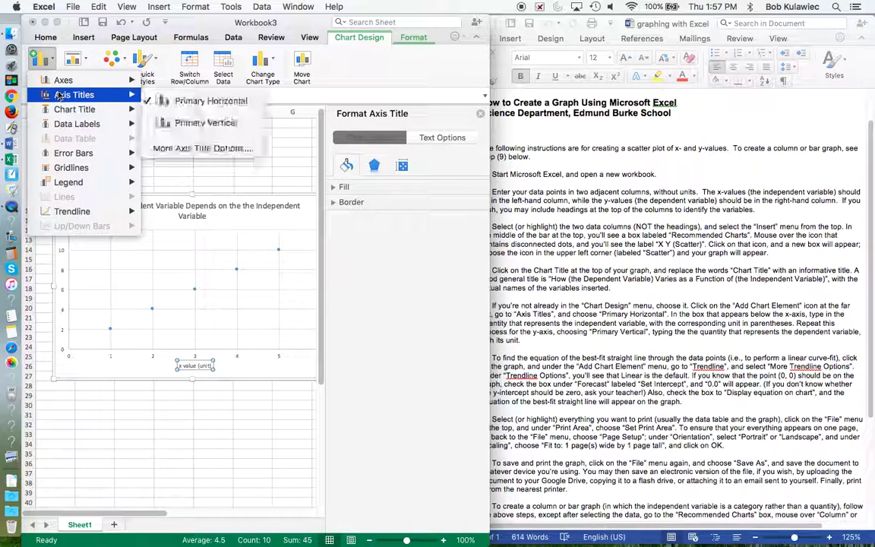
left_click(191, 125)
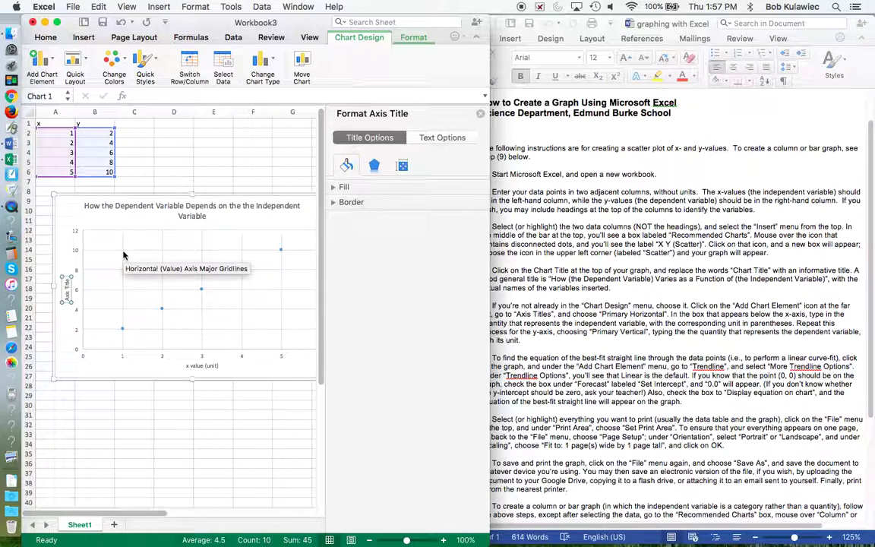
double_click(67, 282)
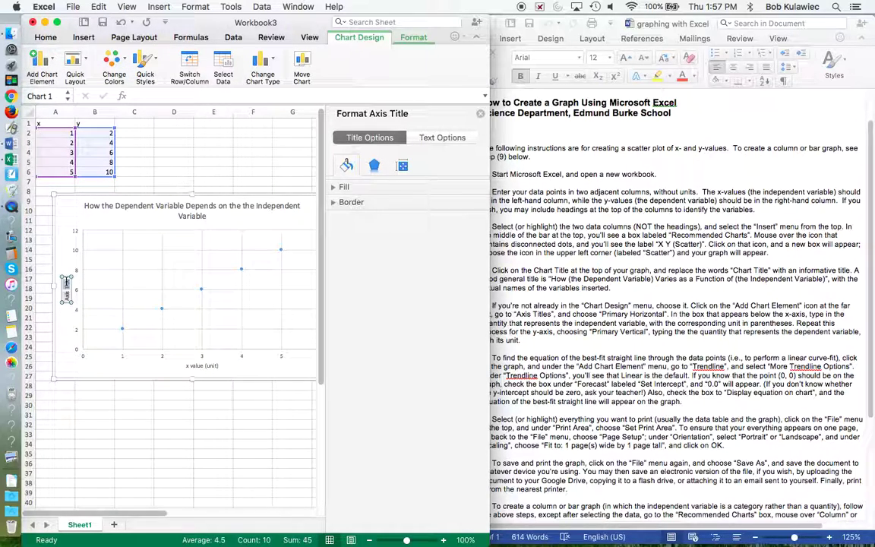
type("y value (unit)")
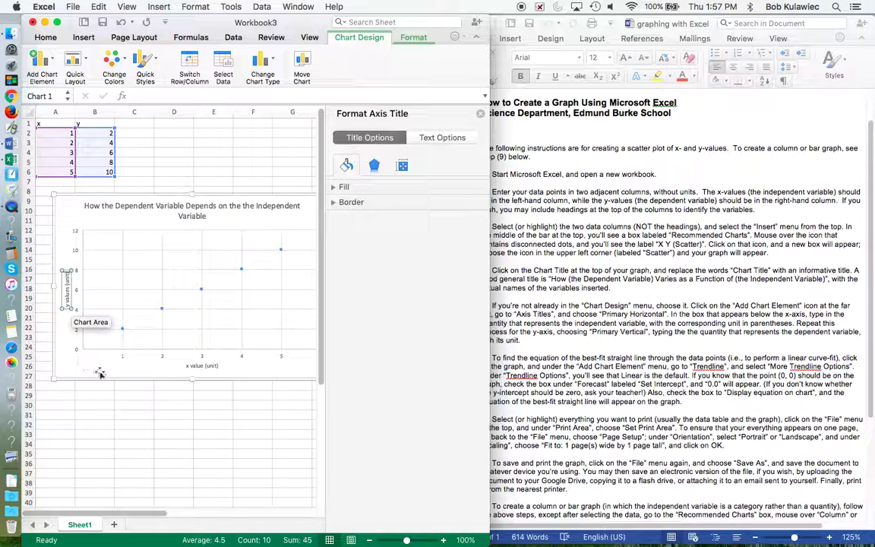
left_click(134, 370)
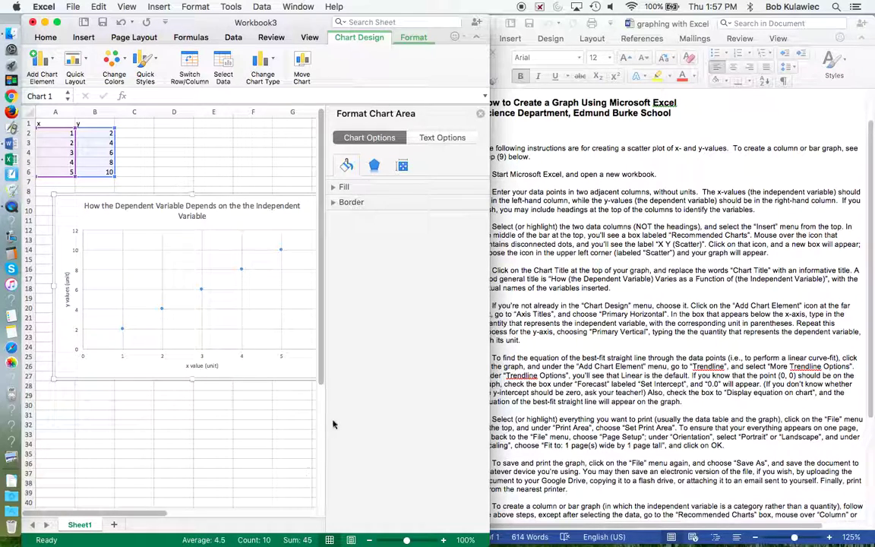
left_click(479, 115)
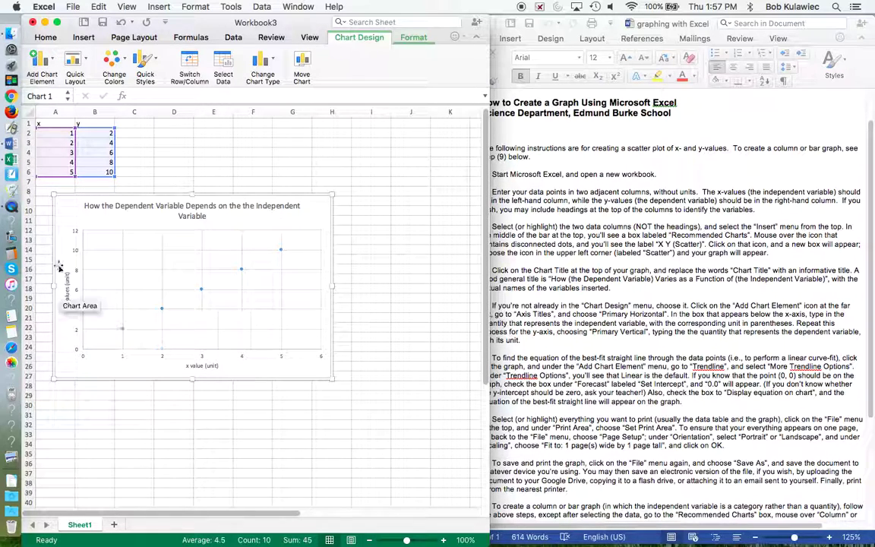
- Add a linear trendline to the plotted points with the intercept set to 0.0 and its equation displayed on the chart
left_click(269, 302)
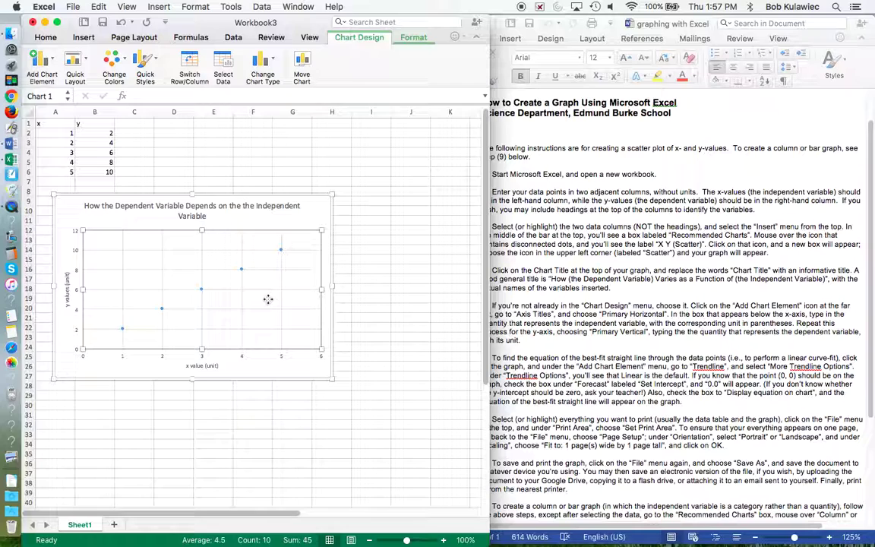
left_click(52, 64)
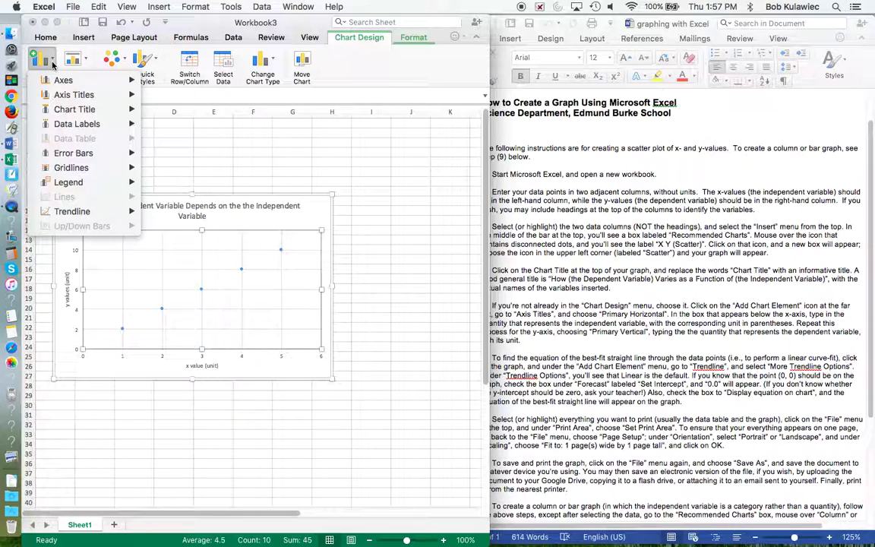
mouse_move(65, 211)
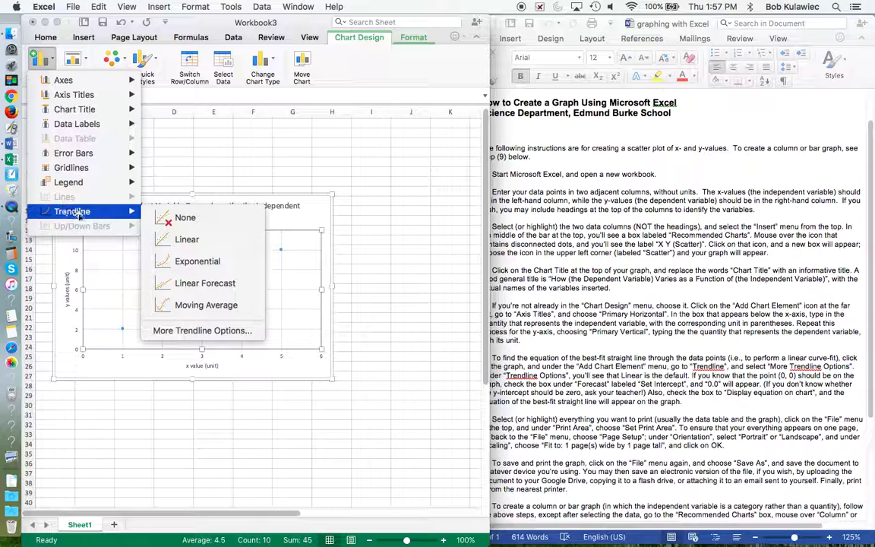
left_click(204, 331)
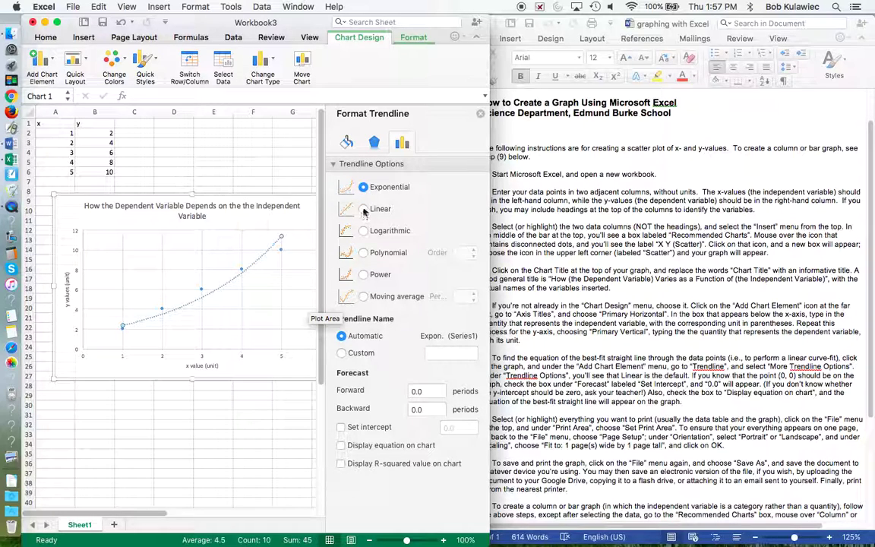
left_click(363, 230)
left_click(363, 252)
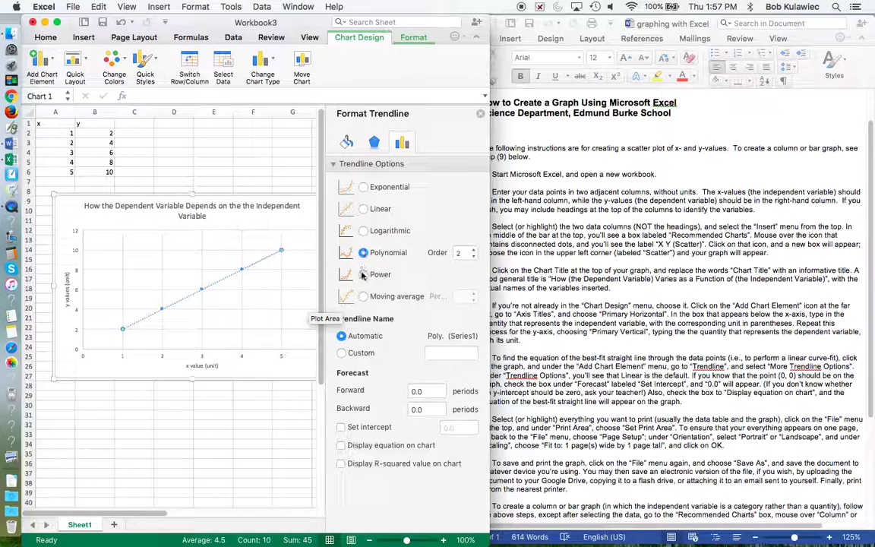
left_click(364, 208)
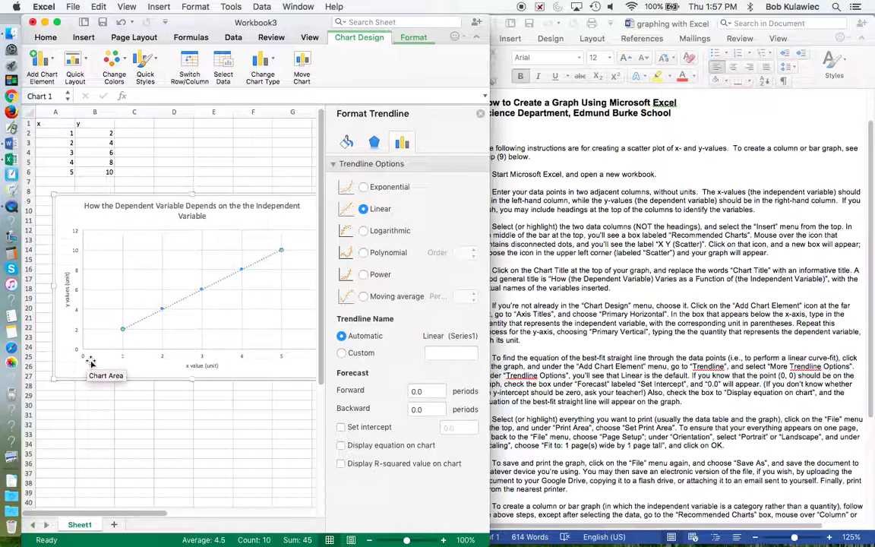
left_click(341, 427)
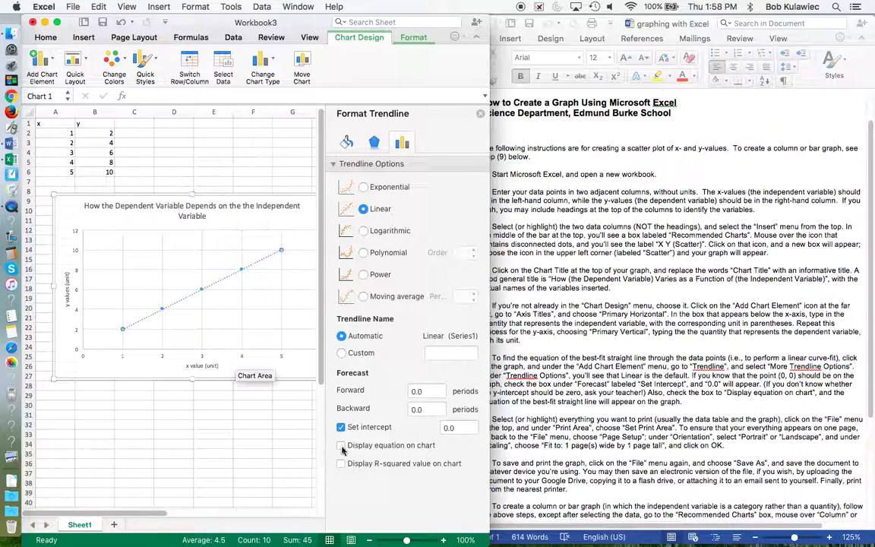
left_click(341, 446)
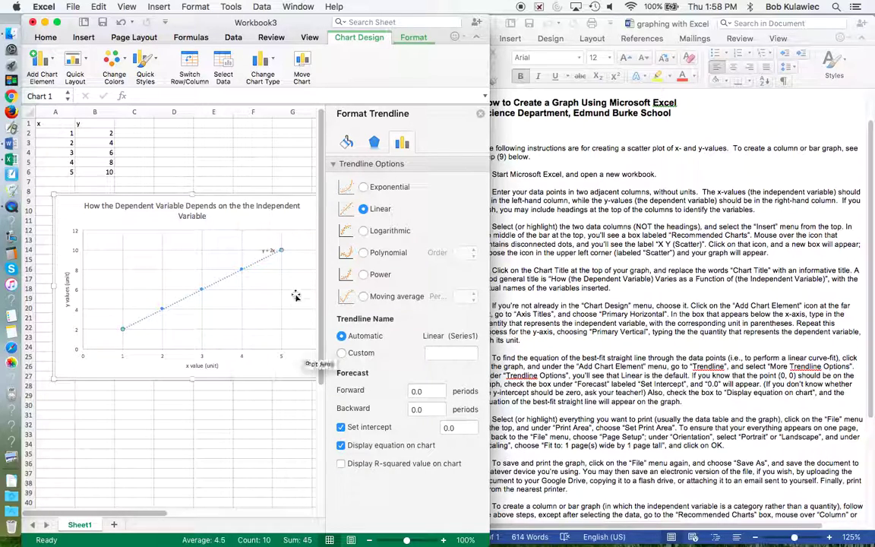
- Move the trendline equation label to the empty area above the line, below the chart title, and close the trendline formatting options
left_click_drag(273, 252, 221, 242)
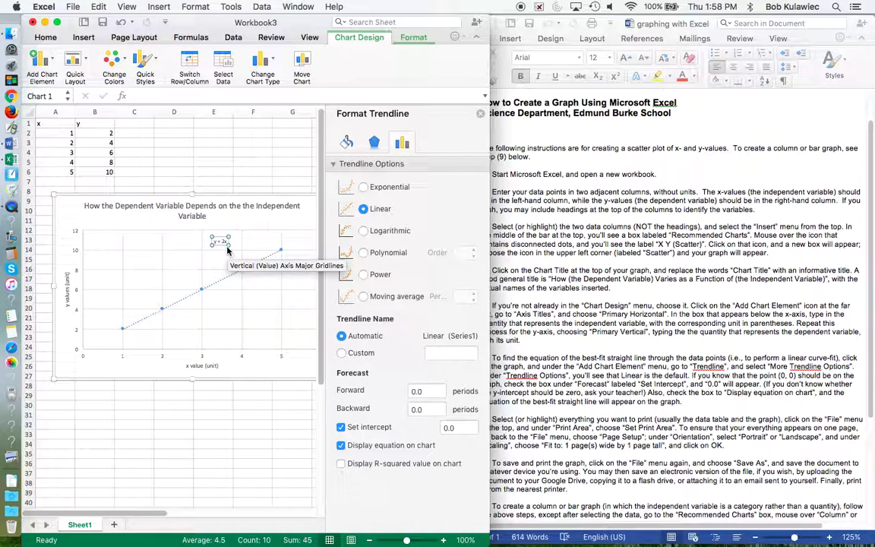
left_click(480, 113)
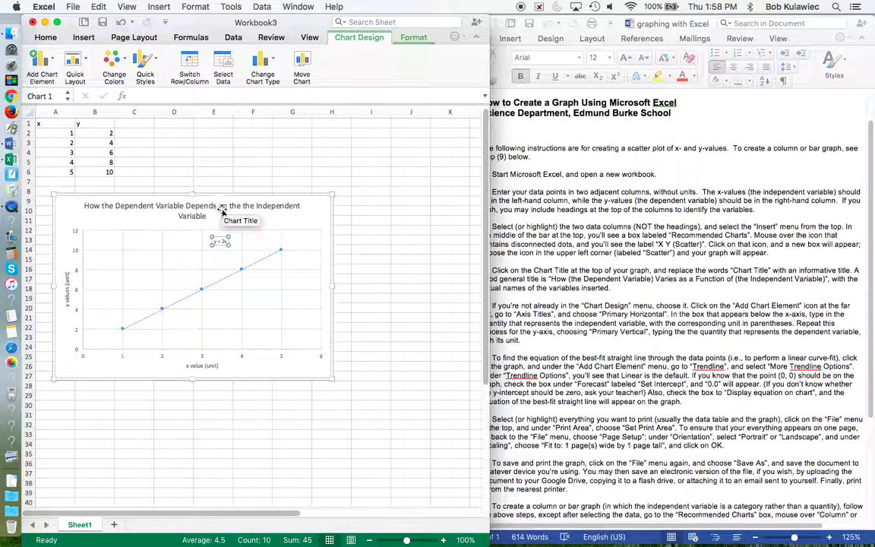
triple_click(220, 240)
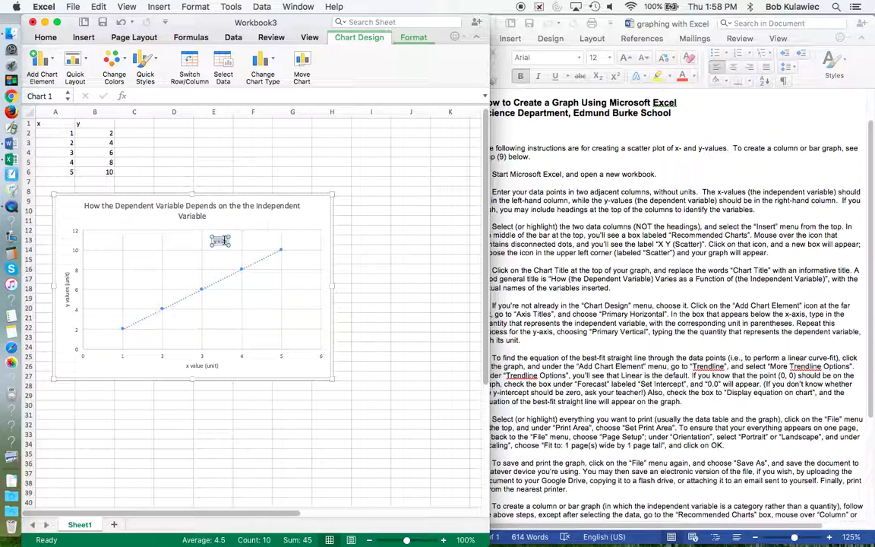
left_click(195, 6)
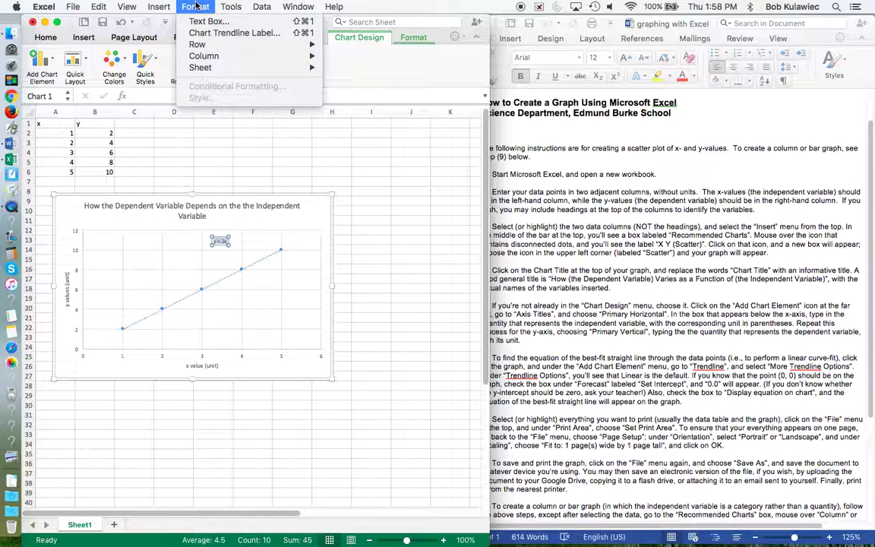
left_click(220, 32)
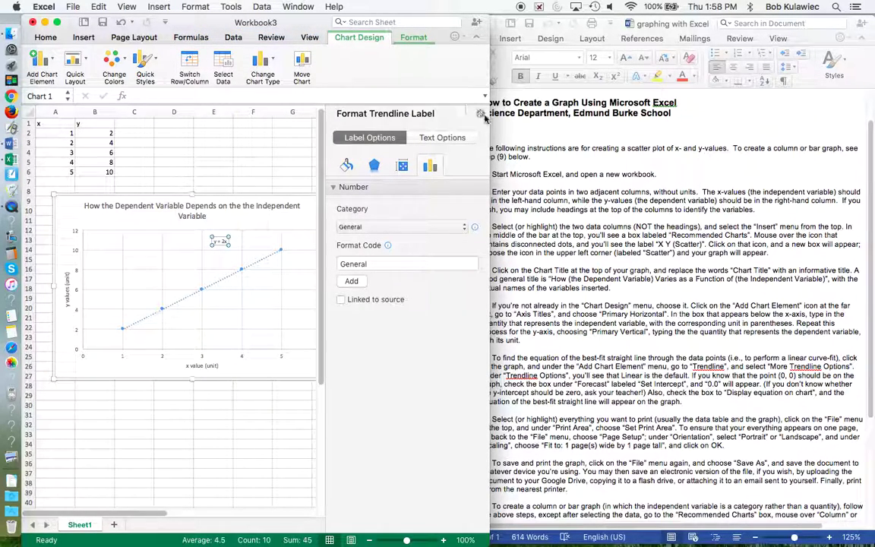
left_click(480, 114)
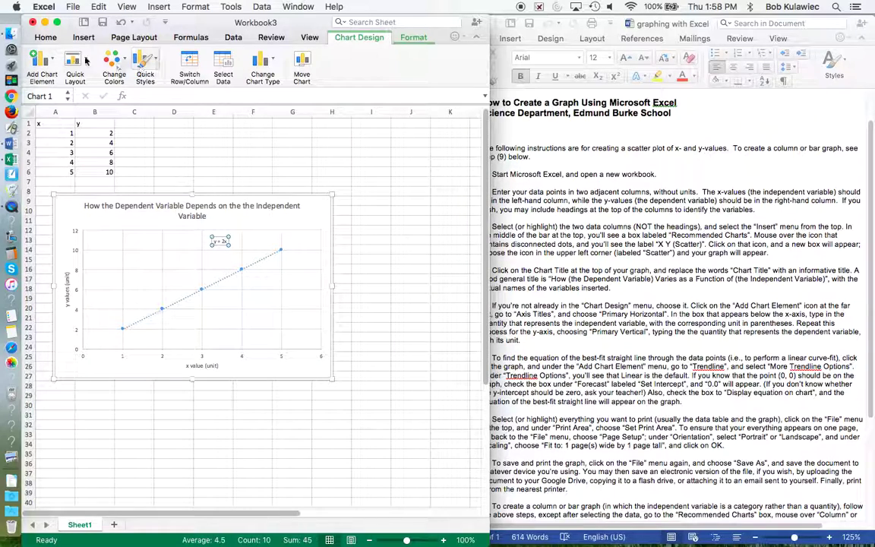
- Set the trendline equation label's font size to 14 and deselect the chart
left_click(45, 38)
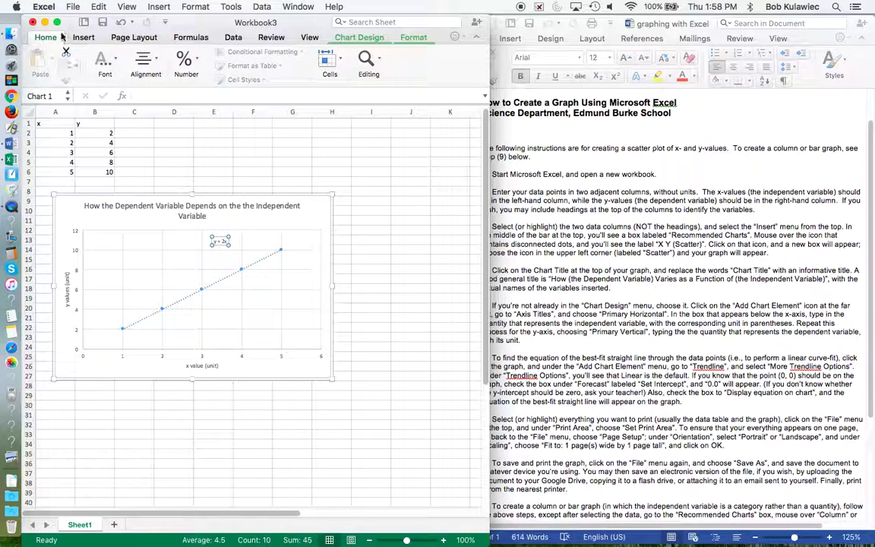
left_click(107, 64)
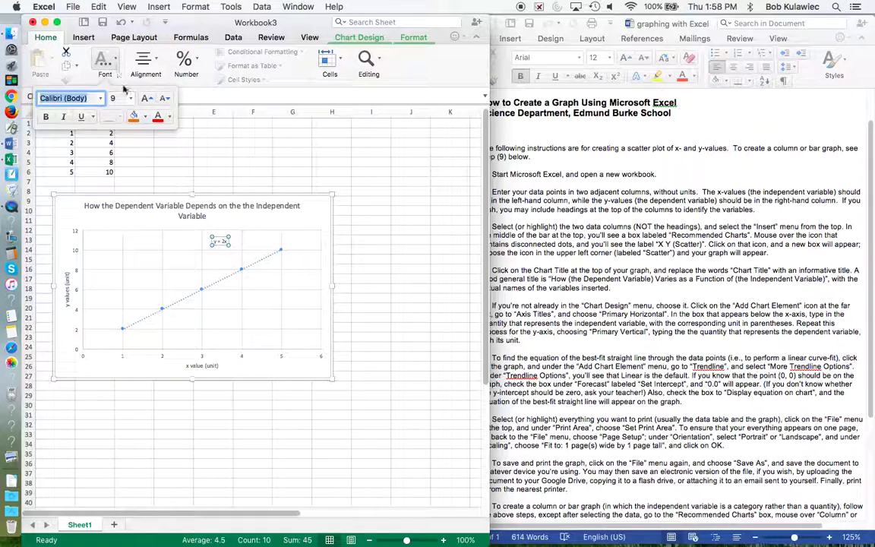
left_click(131, 98)
left_click(126, 184)
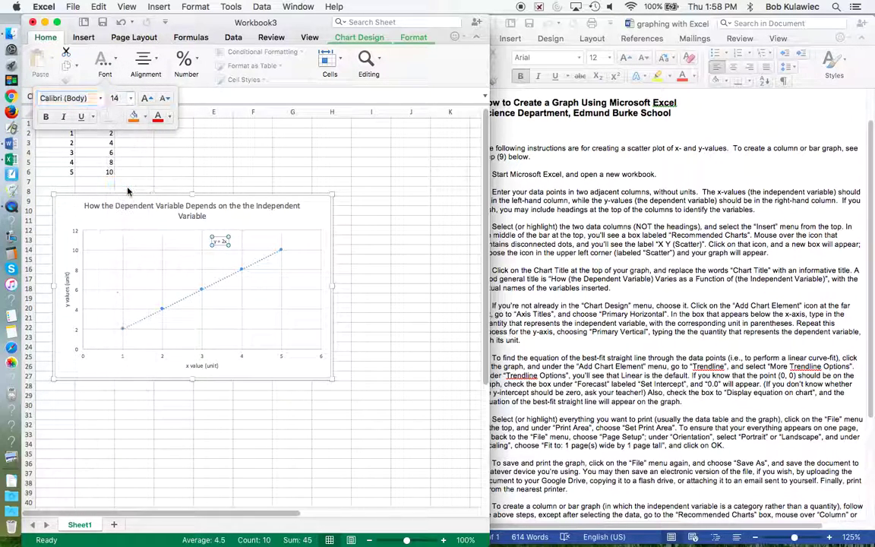
left_click(218, 156)
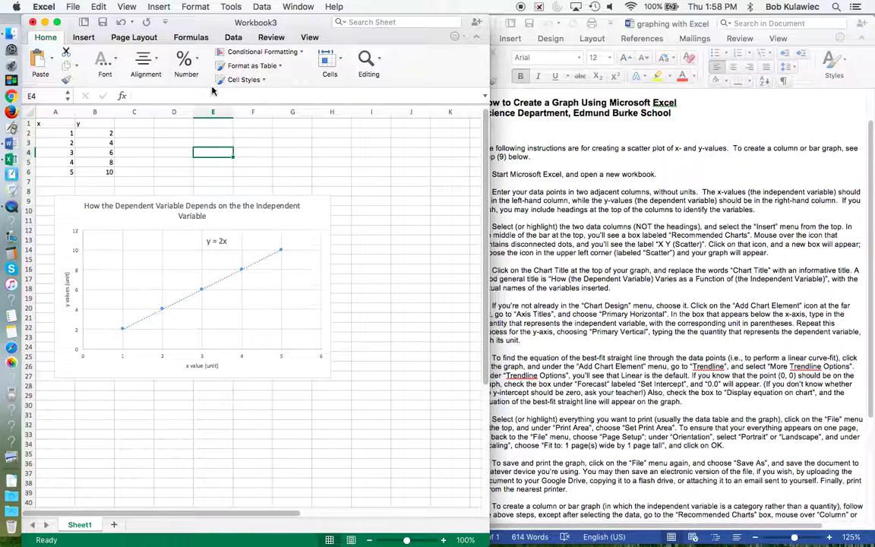
- Save the workbook as "new workbook" in the My Documents folder, replacing the existing file of that name
left_click(73, 6)
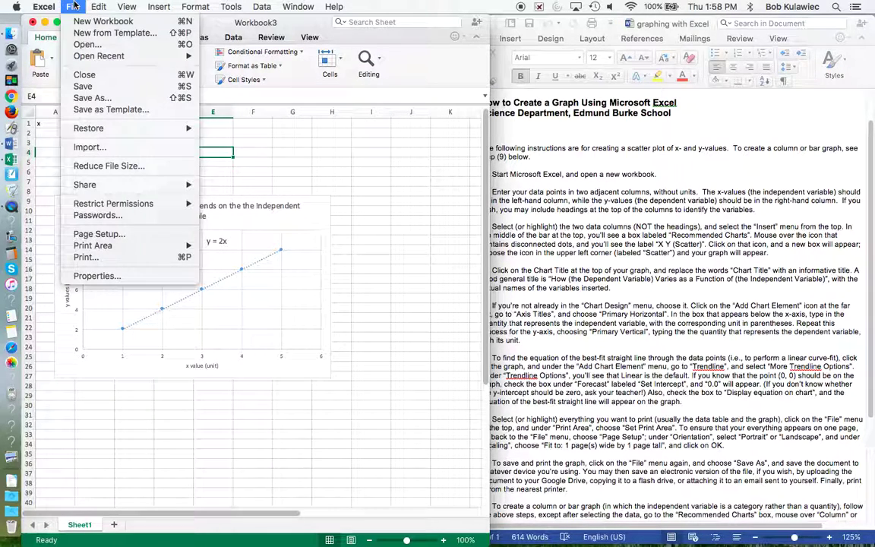
left_click(88, 96)
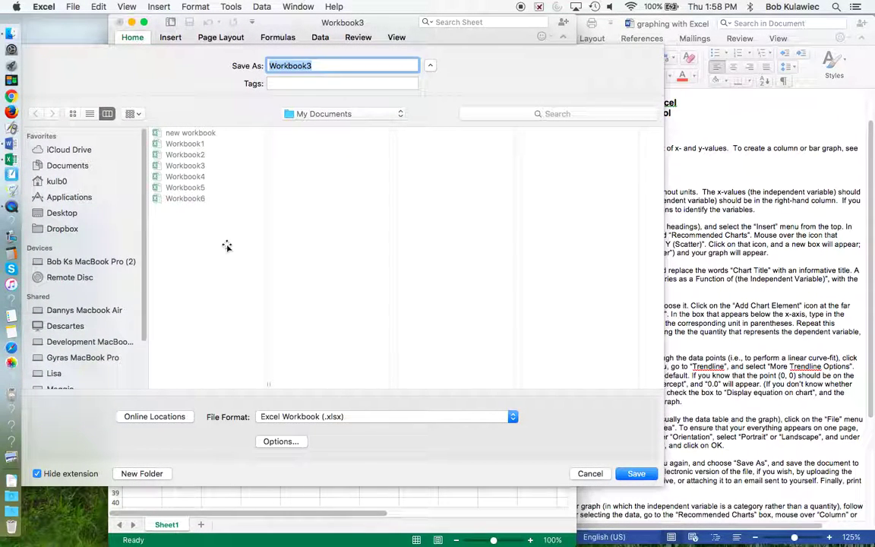
type("new w")
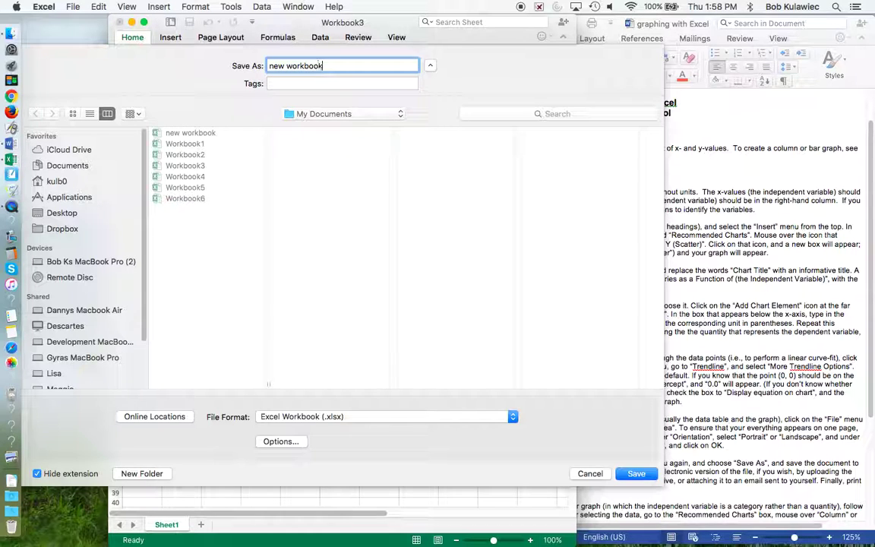
left_click(636, 473)
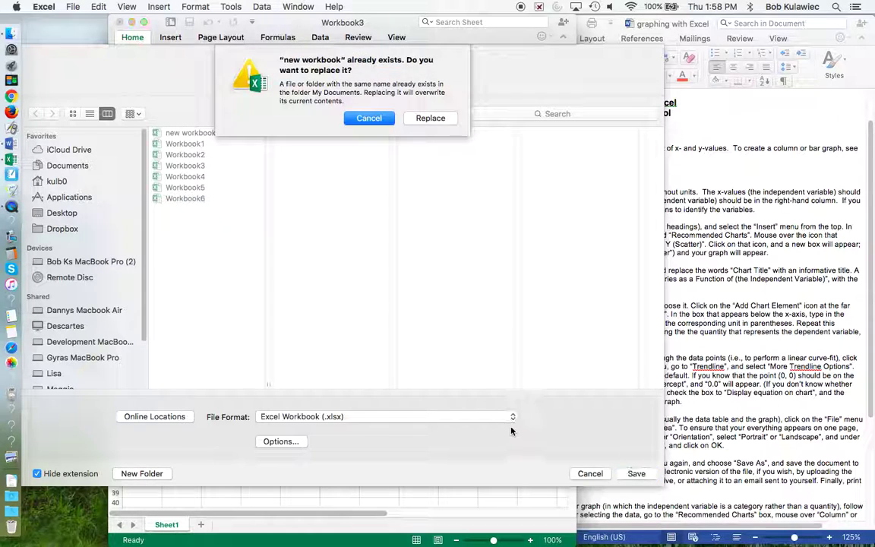
left_click(430, 119)
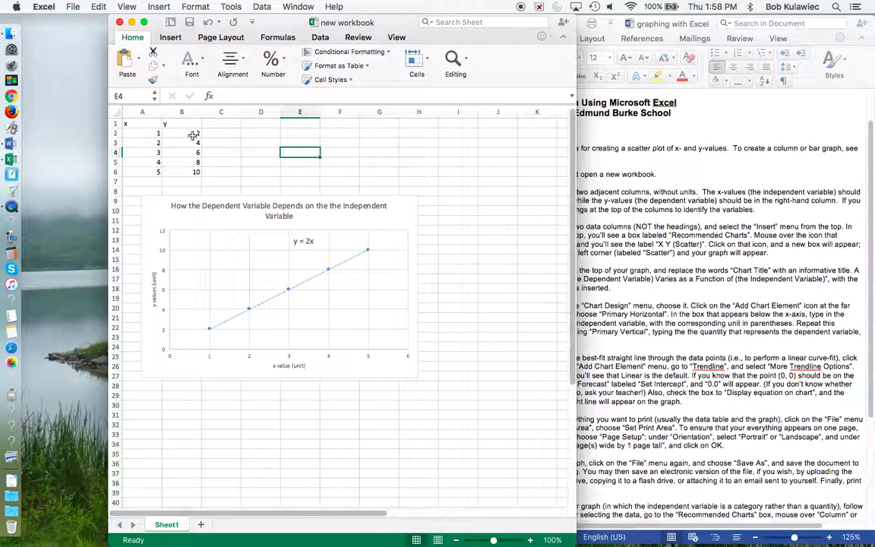
- Set cells A1 to H29, covering the data table and the chart, as the print area
left_click_drag(133, 124, 417, 394)
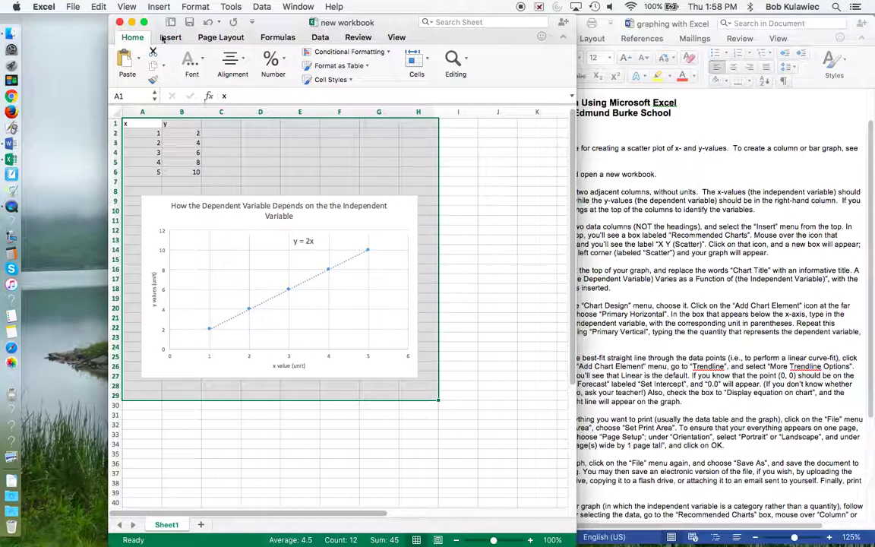
left_click(73, 6)
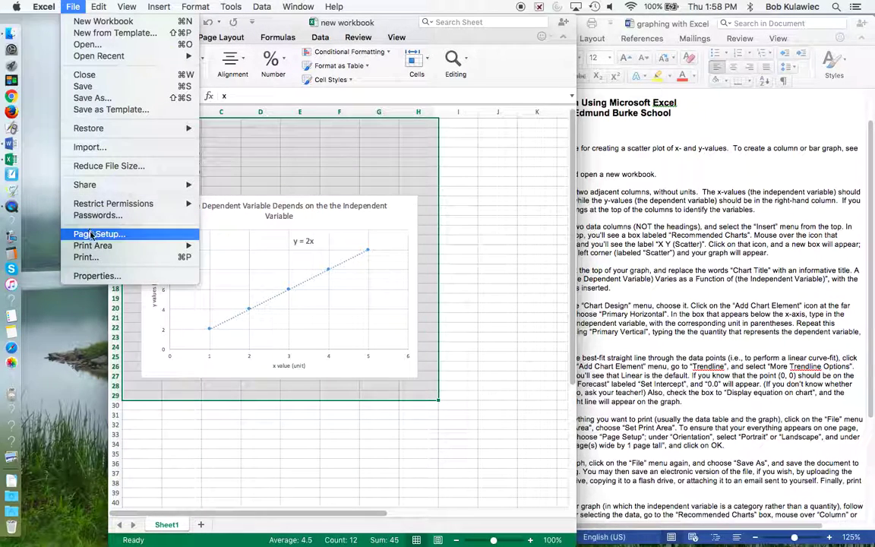
mouse_move(93, 246)
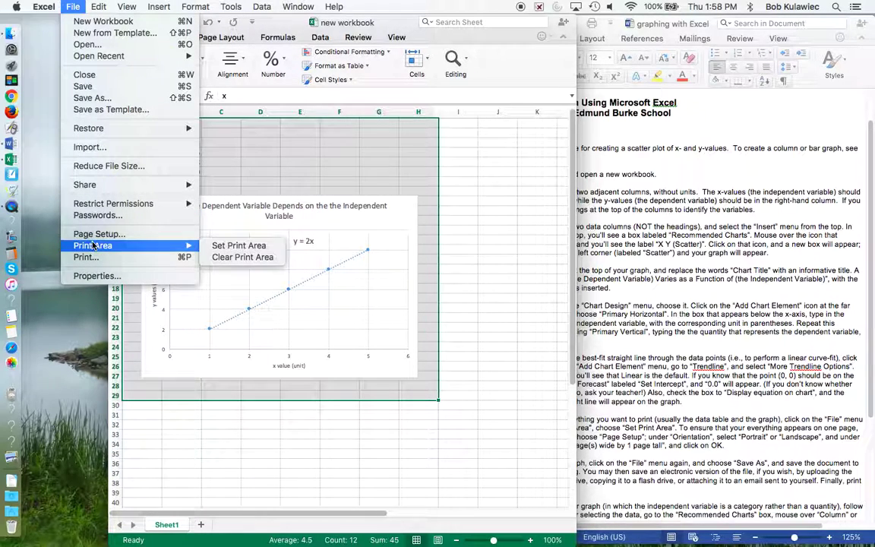
left_click(238, 245)
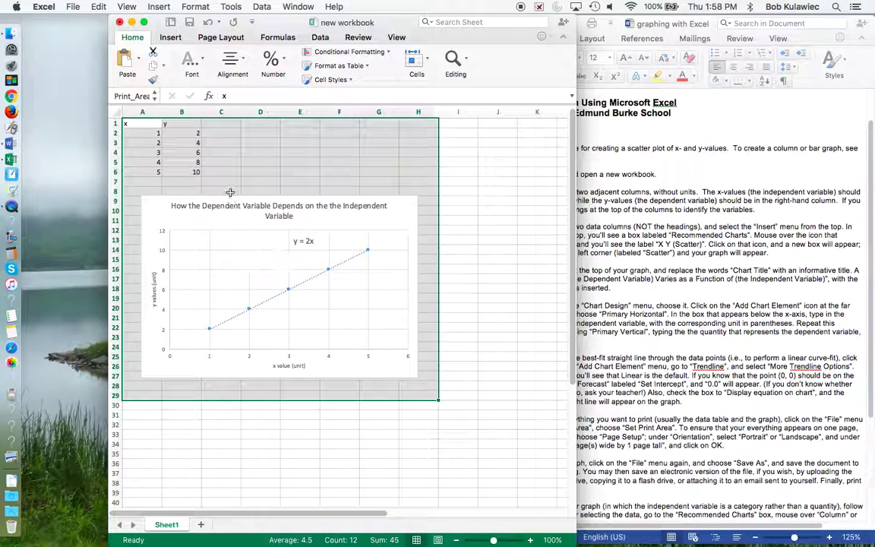
- Configure the page setup for portrait orientation, scaled to fit 1 page wide by 1 page tall
left_click(72, 7)
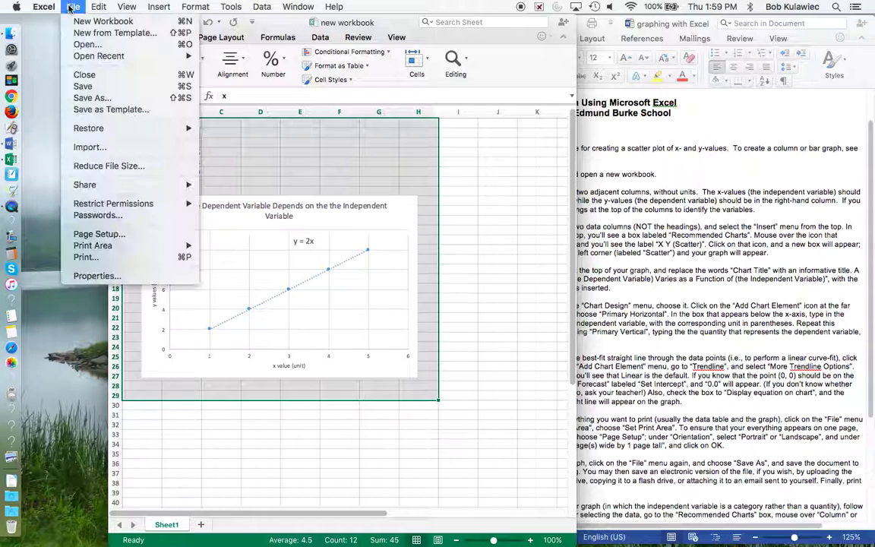
left_click(96, 234)
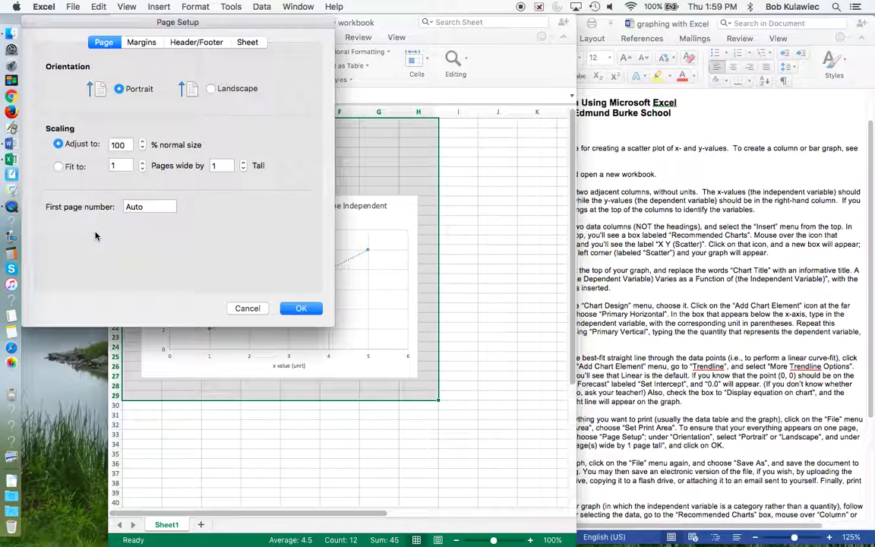
left_click(210, 91)
left_click(119, 90)
left_click(58, 166)
left_click(300, 309)
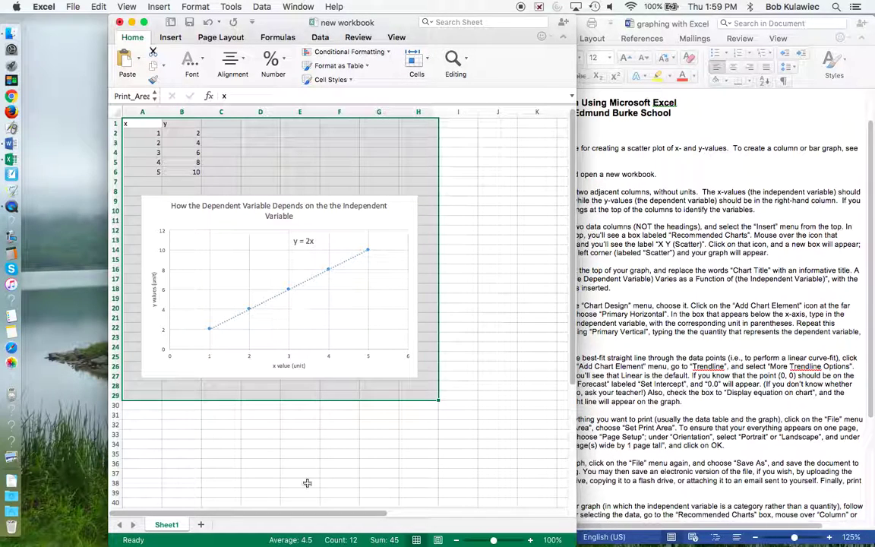
- Print one two-sided copy of the active sheet on US Letter paper using the College_Copier printer
left_click(70, 7)
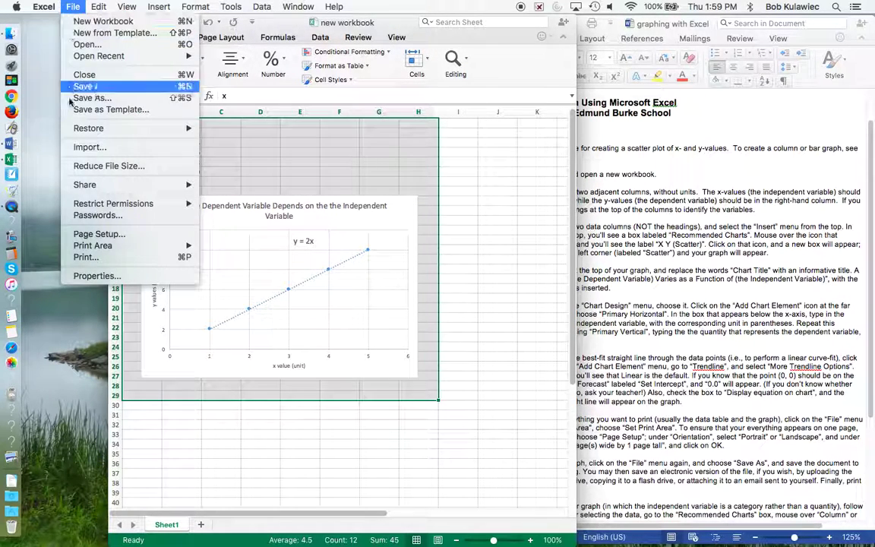
left_click(228, 246)
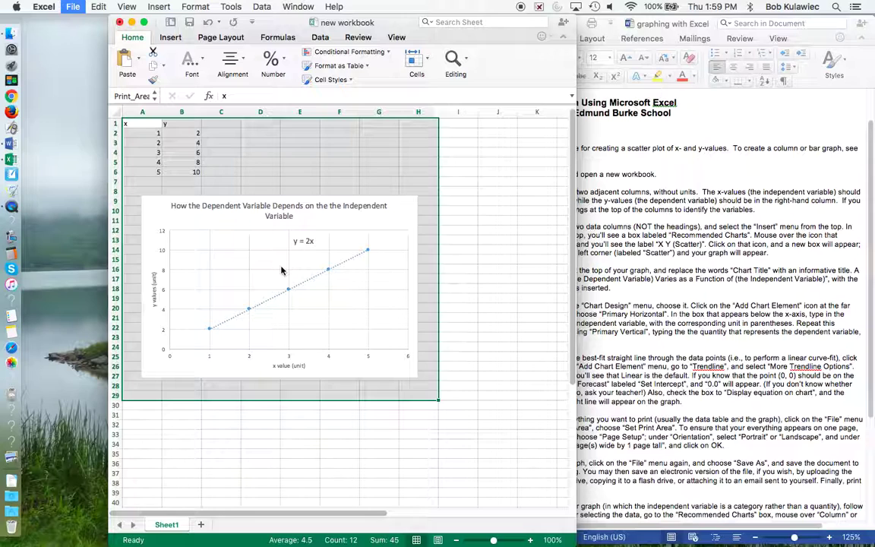
key("super+p")
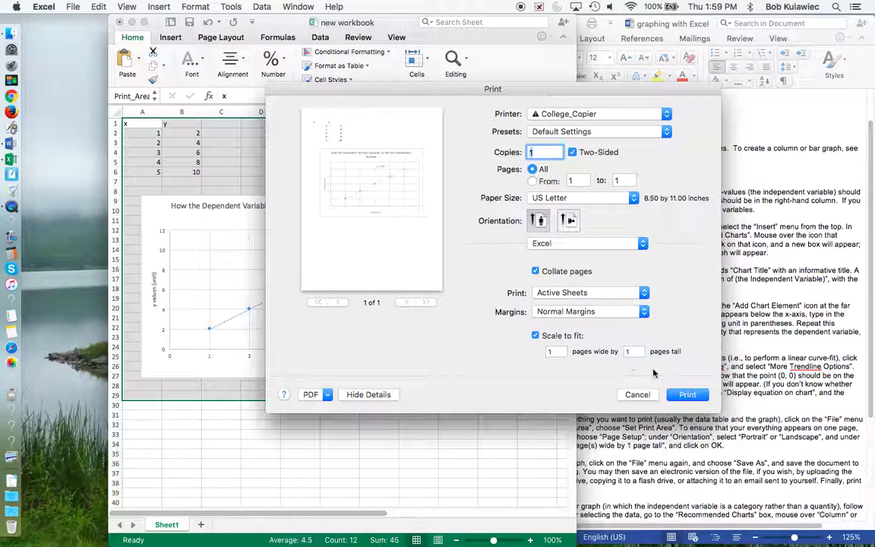
left_click(688, 395)
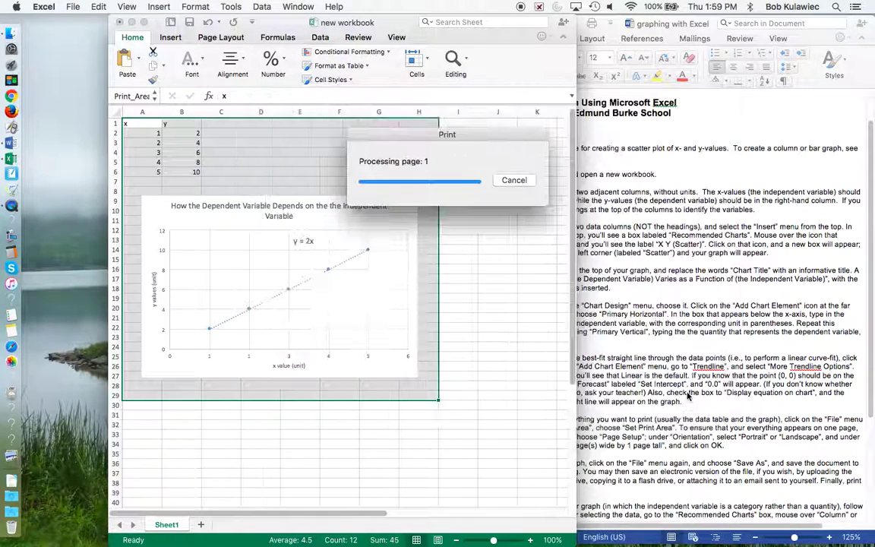